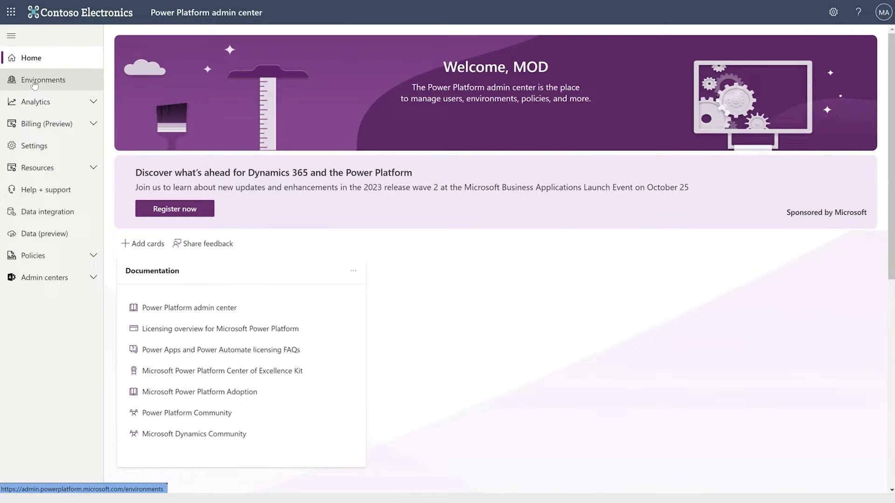
Draft a new environment named Sales Org with Type set to Production from the Environments list.
click(44, 80)
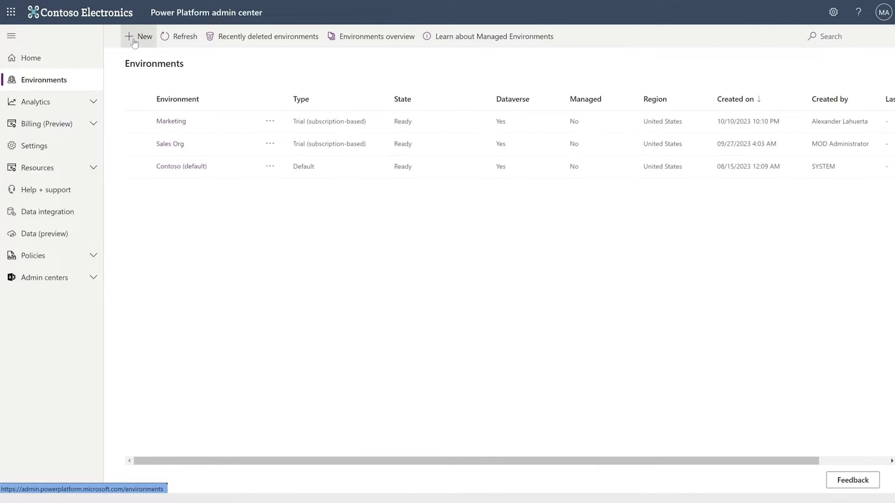
click(138, 37)
click(739, 91)
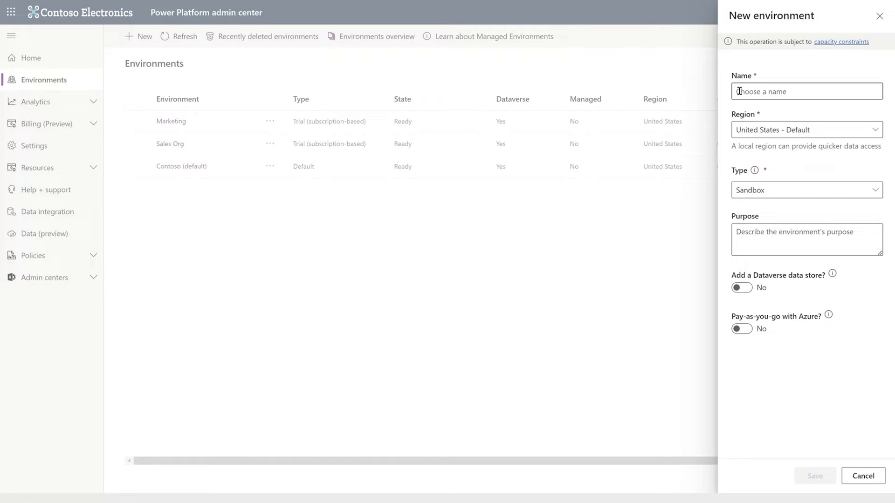
text(Sales Org)
key(Tab)
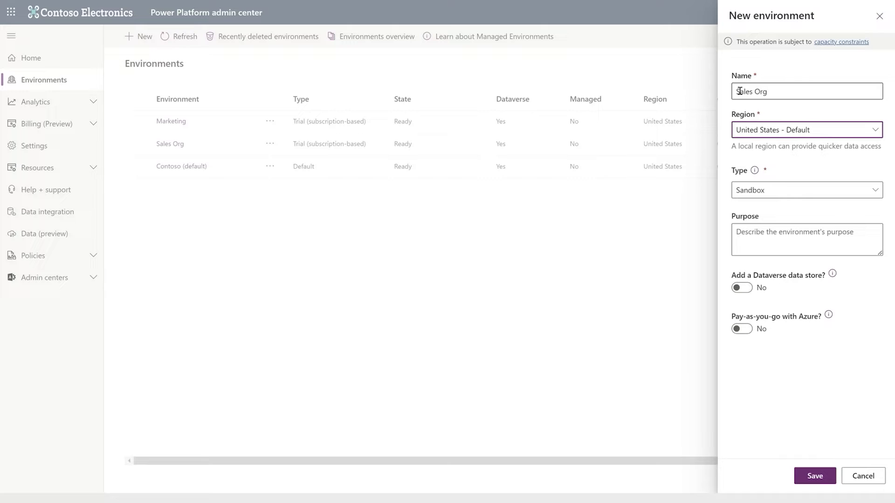
click(798, 190)
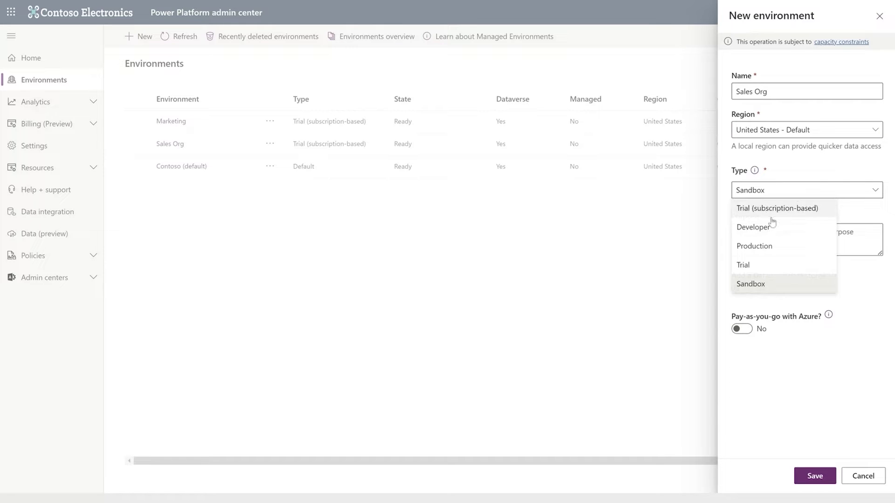
click(750, 246)
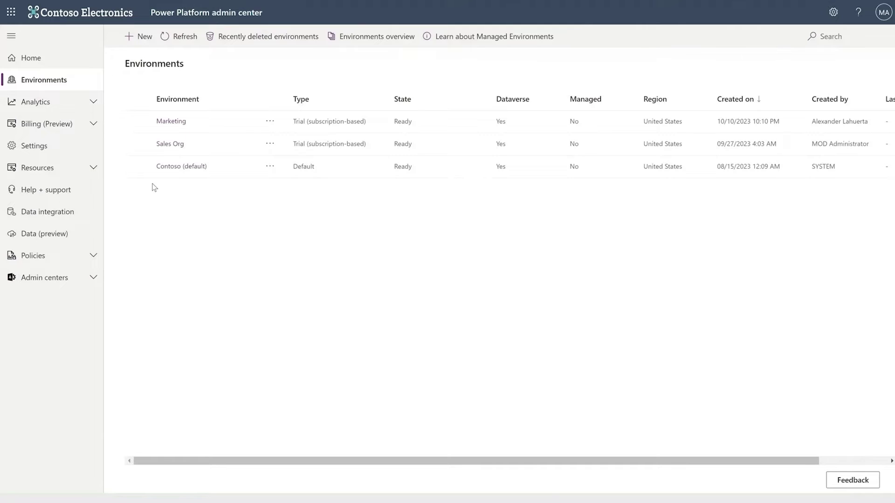
From the Sales Org details, reach its Dynamics 365 apps and start installing an app.
click(170, 144)
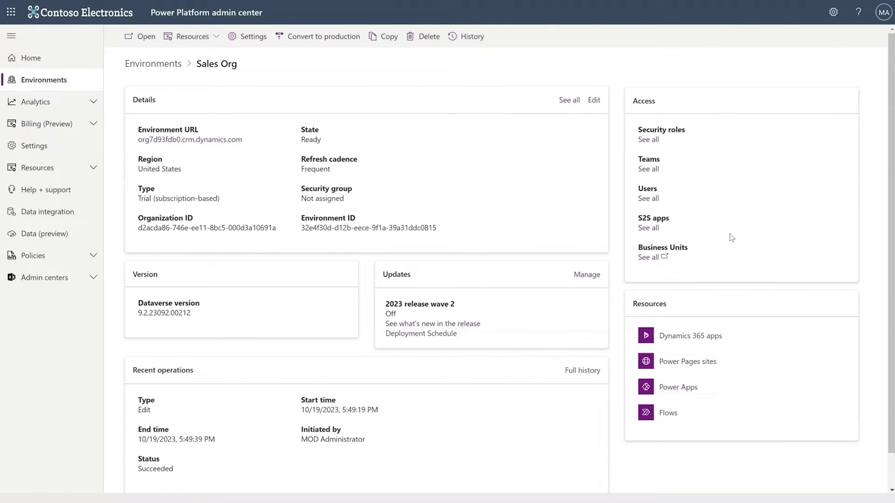
click(691, 335)
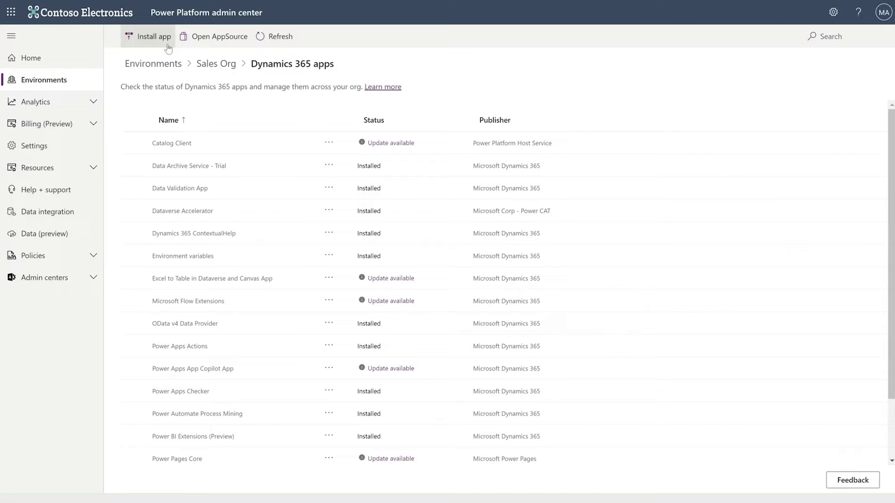
click(154, 37)
scroll(647, 214, down, 10)
Install Microsoft Project Service Core, agreeing to the terms of service.
click(653, 228)
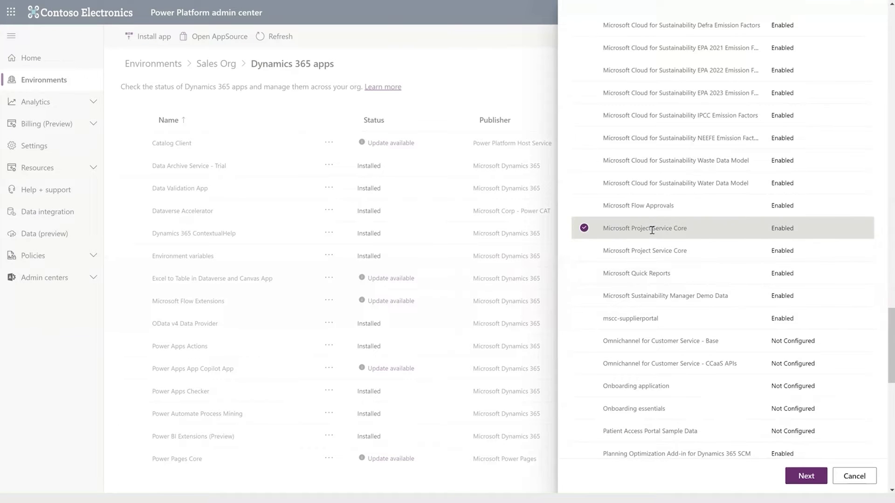
click(806, 476)
click(576, 208)
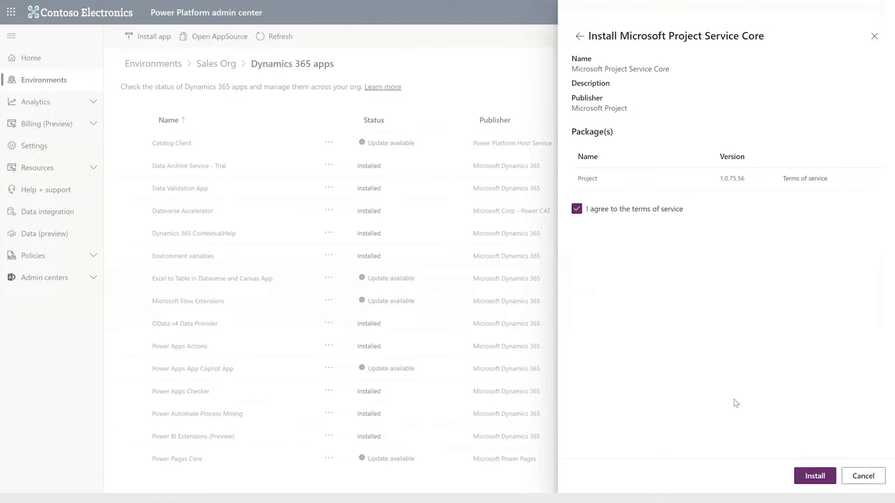
click(815, 477)
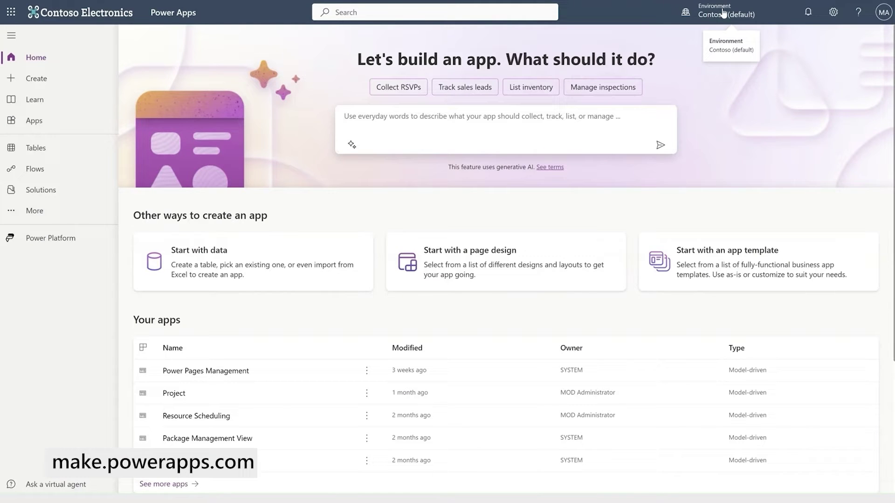
Switch Power Apps to the Sales Org environment and launch the Project app.
click(725, 13)
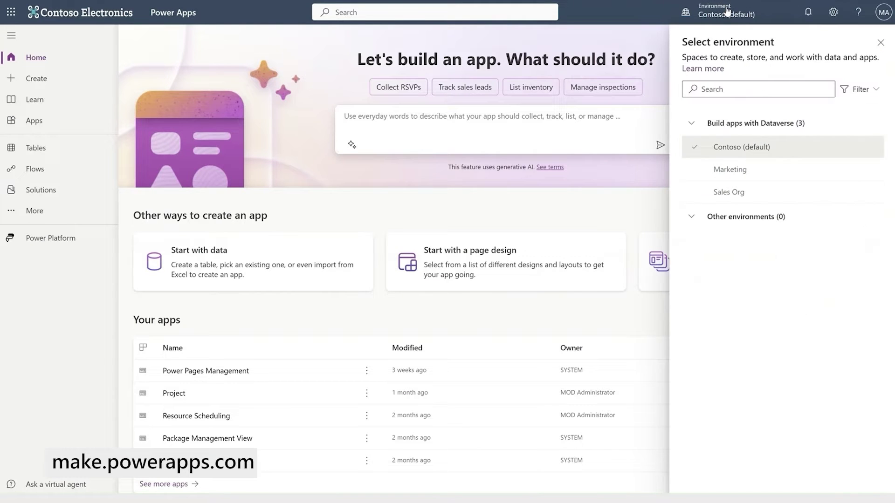
click(729, 192)
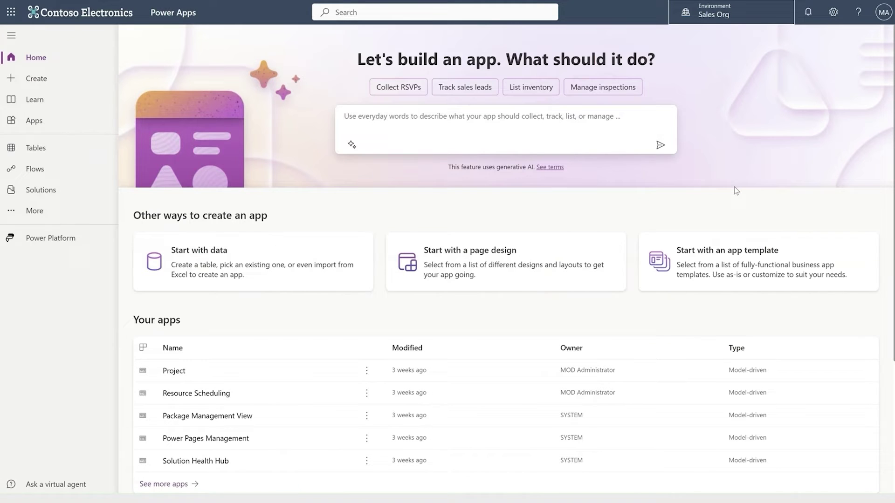
click(351, 370)
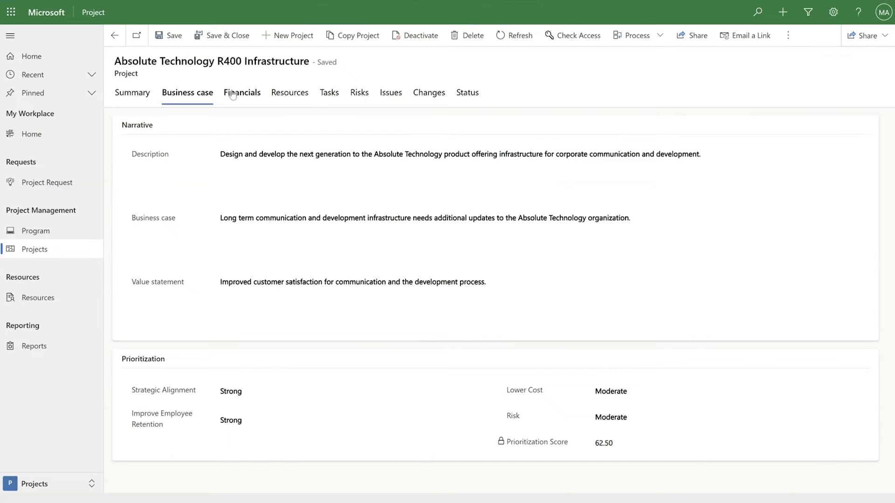
Review the project's Financials, Risks, Issues, Changes and Status sections.
click(238, 92)
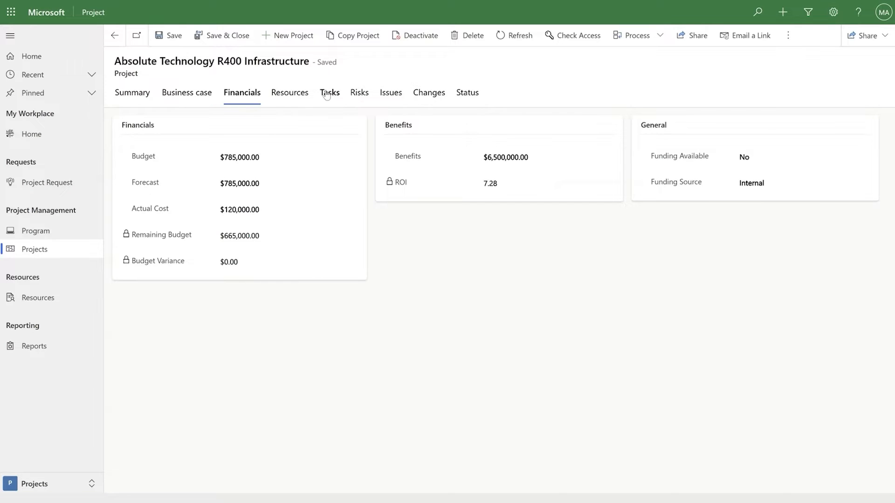
click(359, 92)
click(391, 92)
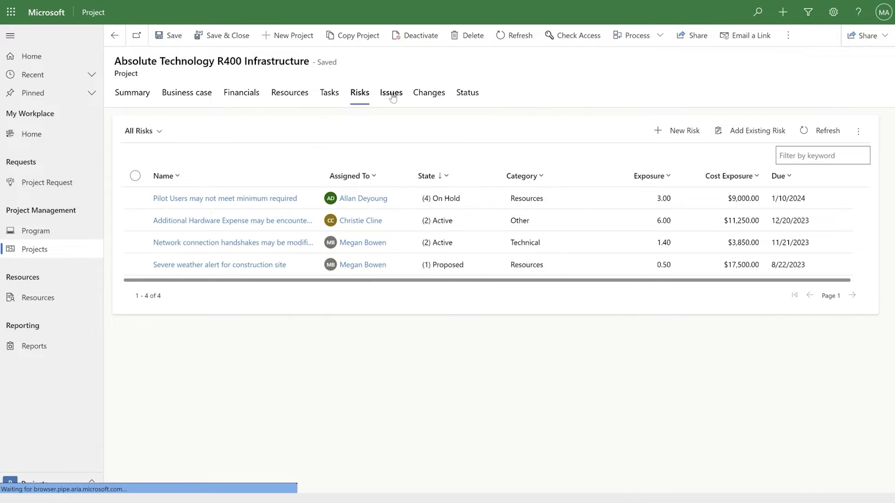
click(429, 92)
click(468, 92)
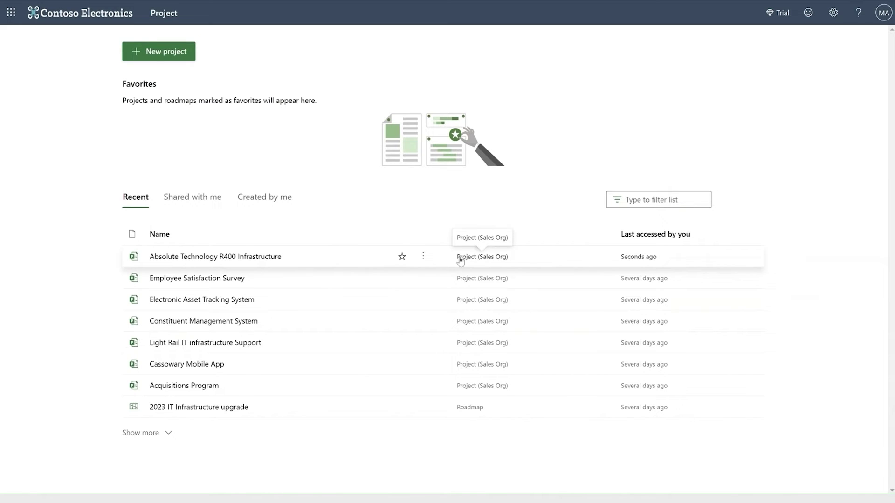
In Absolute Technology R400 Infrastructure, add a Start to Start dependency on task 12 with a 2-day lag.
click(461, 261)
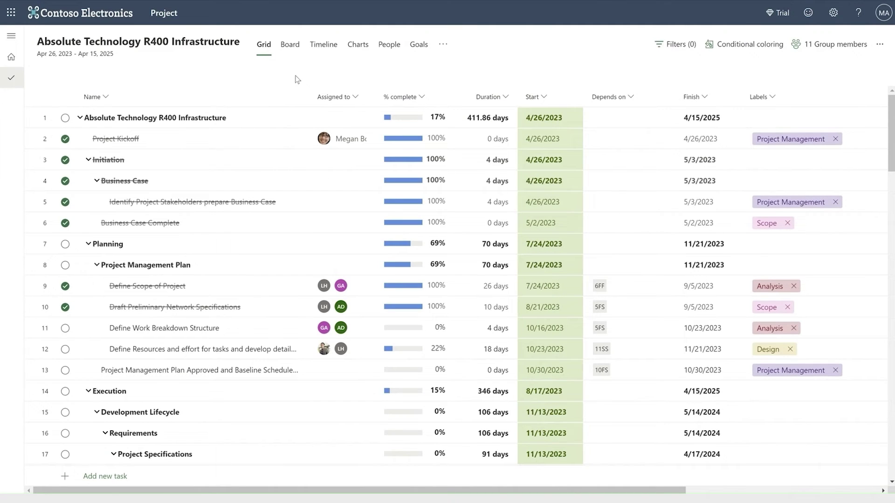
click(633, 379)
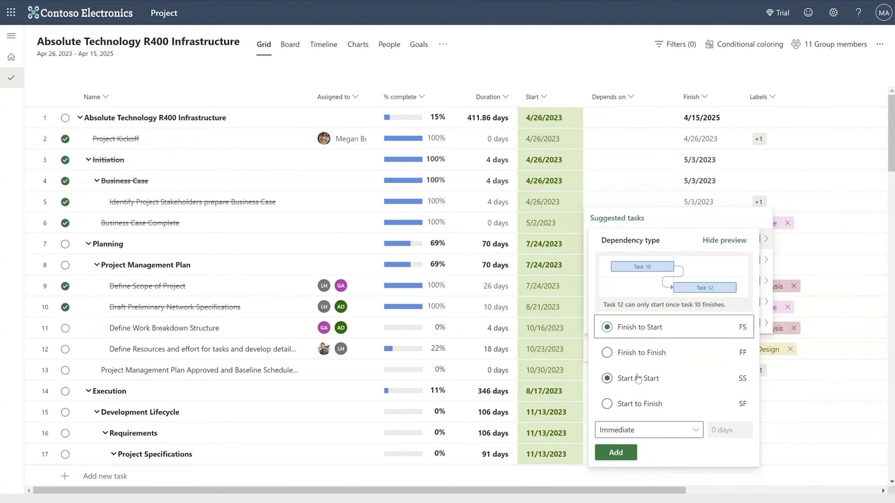
click(647, 429)
click(629, 392)
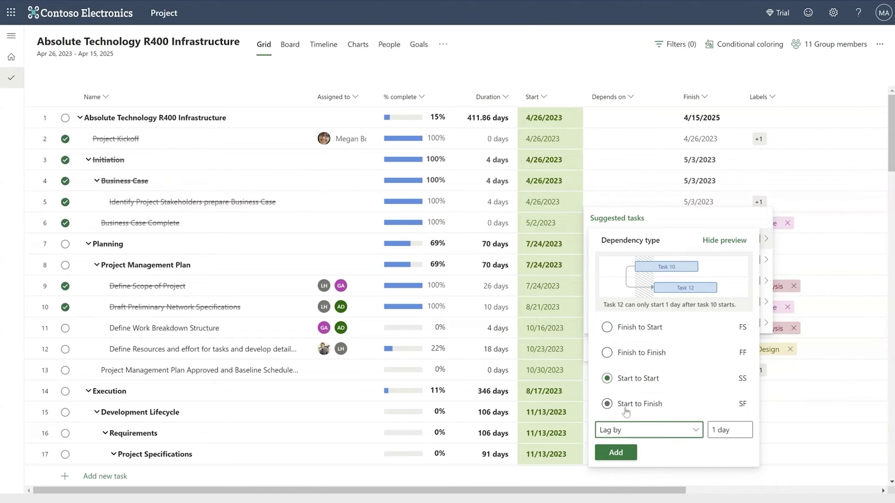
double_click(719, 430)
text(2)
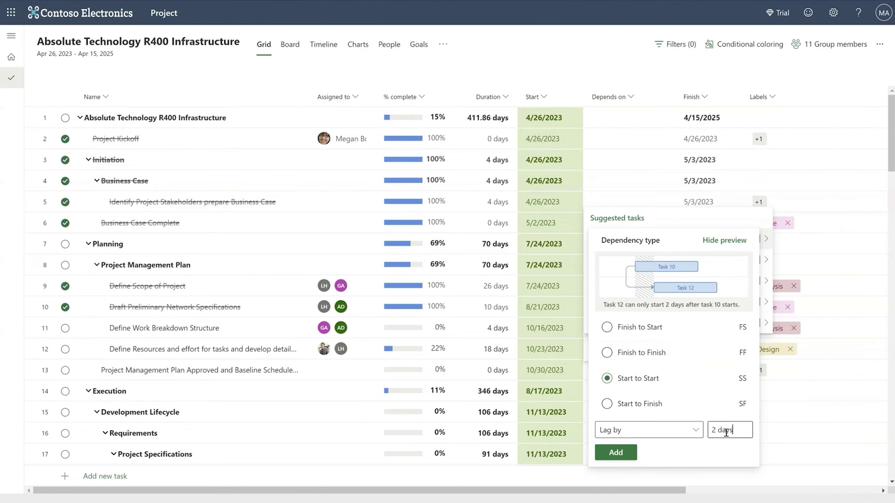
click(615, 452)
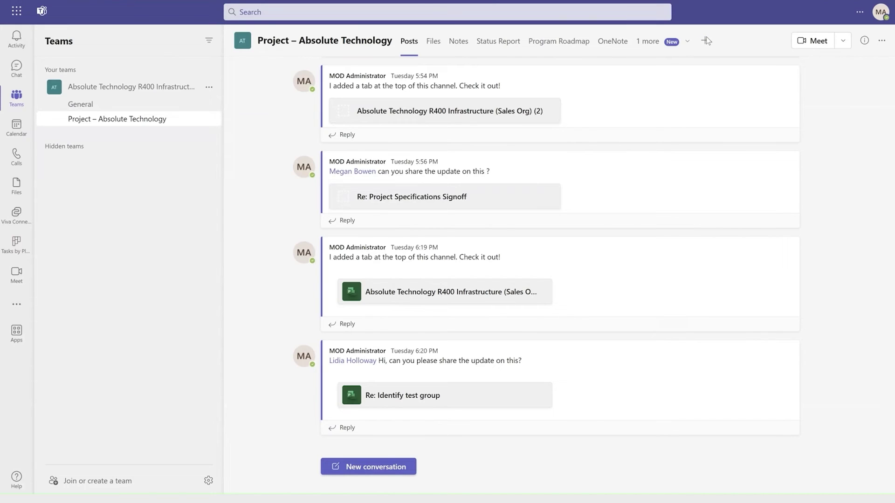
Add a Project channel tab for Absolute Technology R400 Infrastructure, save it and expand it full-window.
click(706, 38)
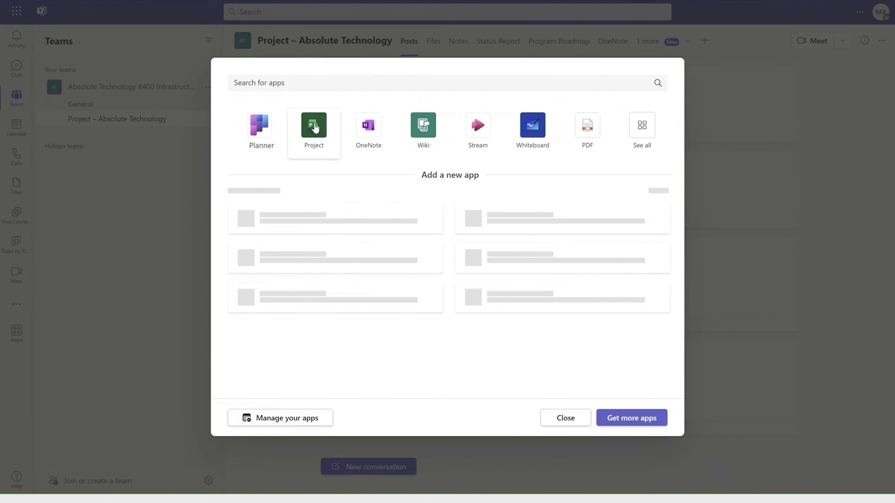
click(315, 127)
click(402, 218)
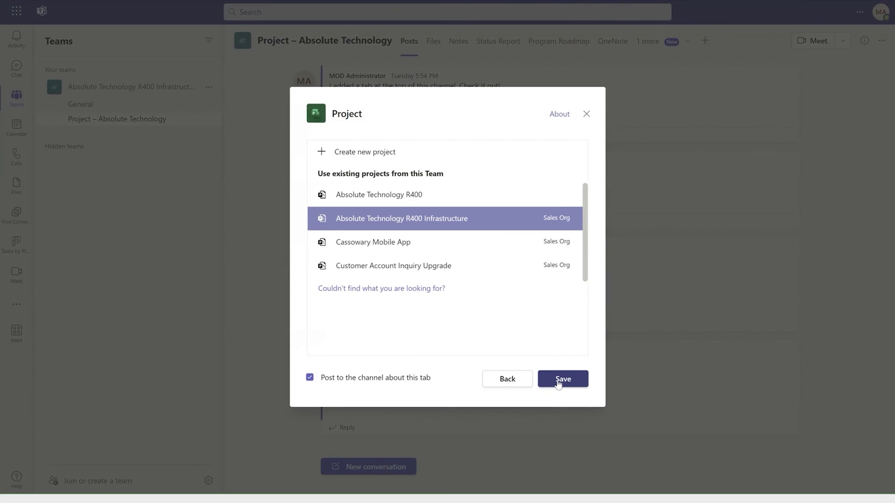
click(559, 382)
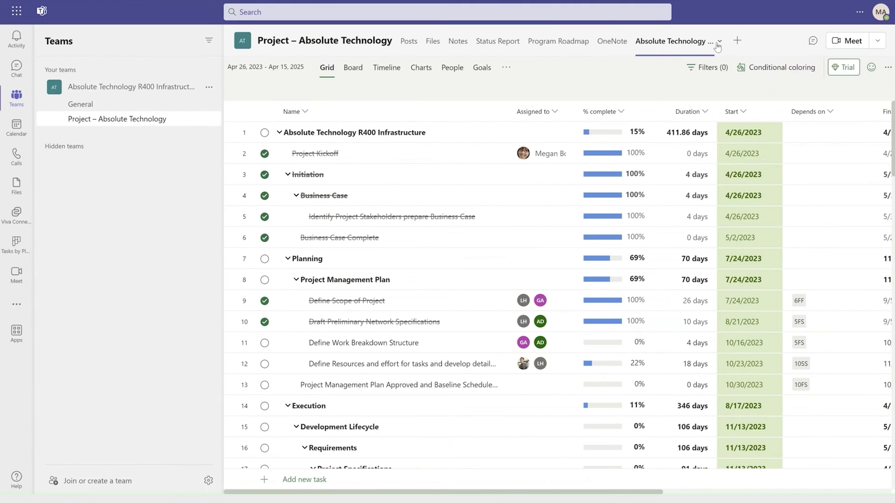
click(719, 45)
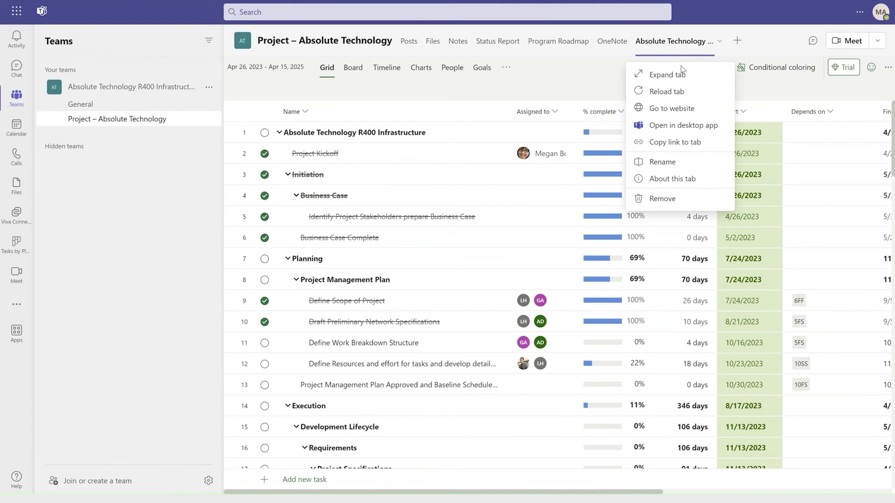
click(684, 70)
scroll(333, 308, down, 5)
scroll(334, 358, down, 5)
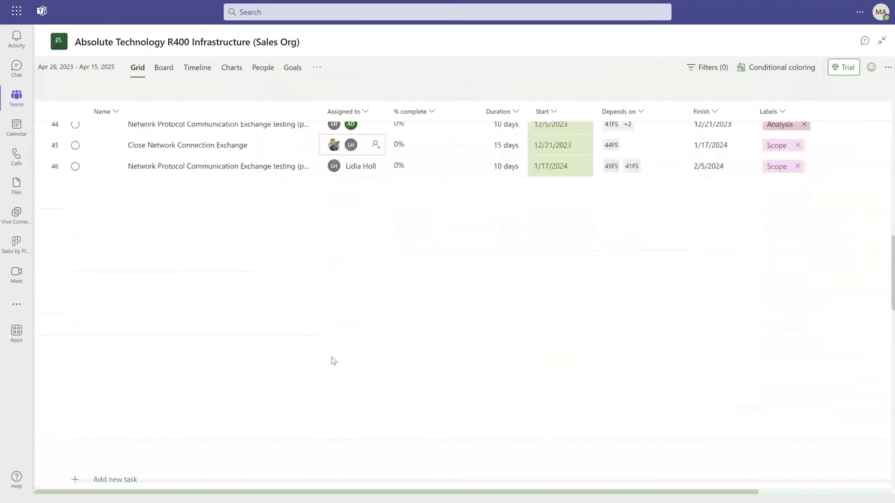
scroll(333, 357, down, 2)
scroll(332, 357, down, 3)
scroll(333, 357, down, 2)
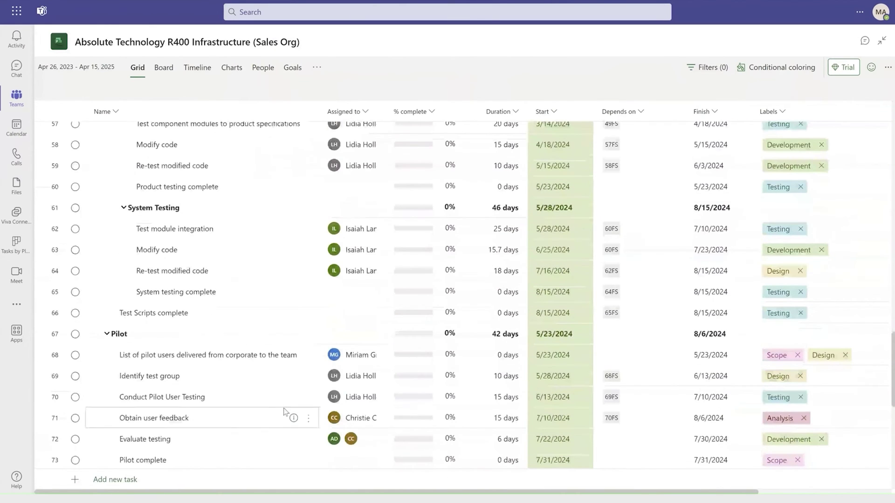
click(293, 376)
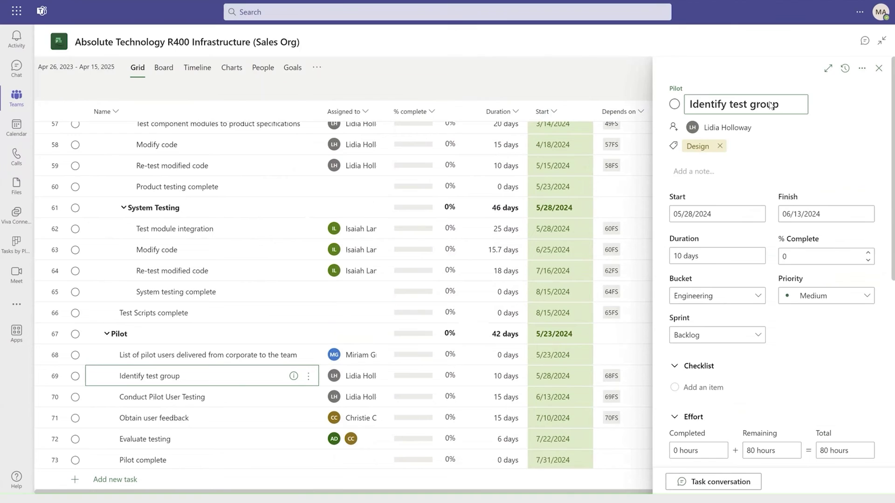
click(864, 42)
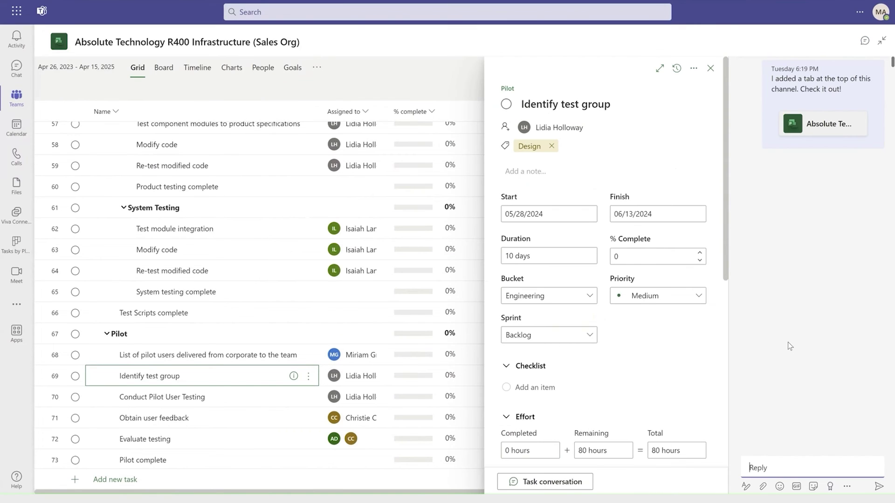
text(@lidi)
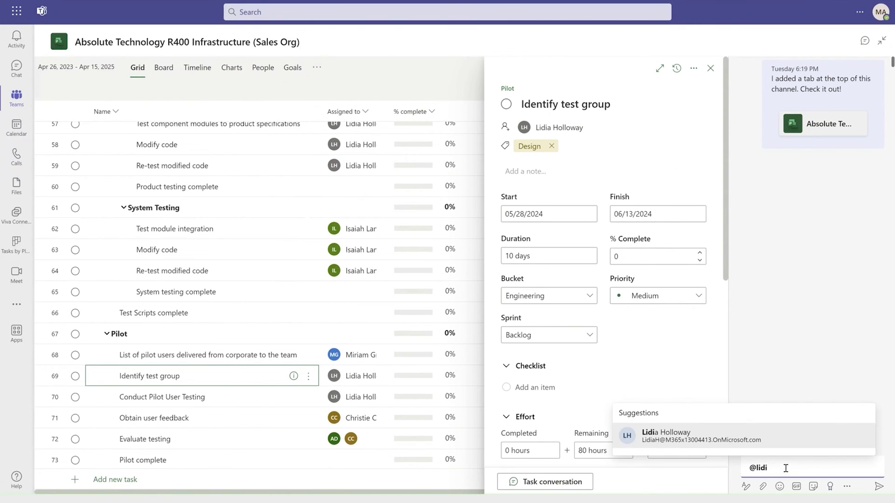
key(Return)
text(Hi, can you)
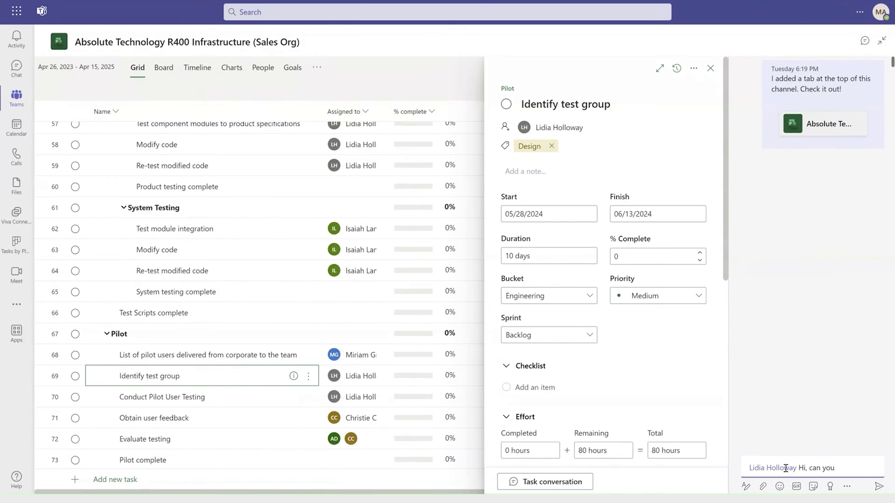
text( please share the update)
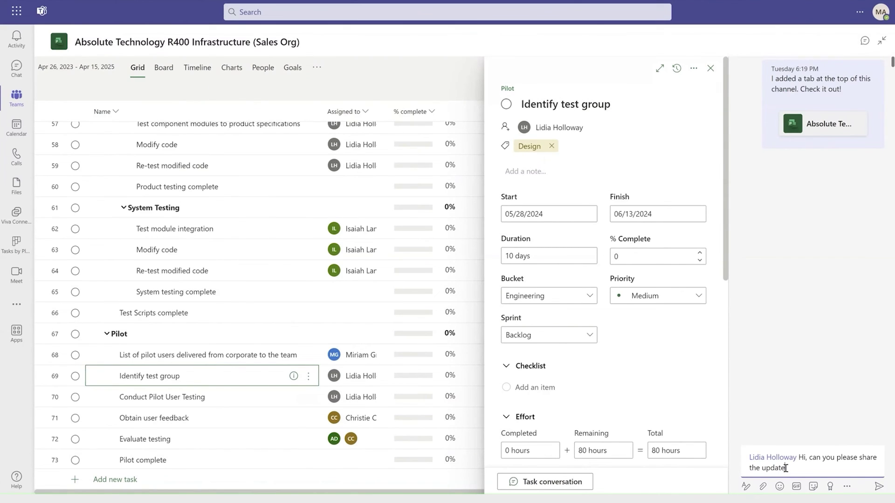
text( on this?)
key(Return)
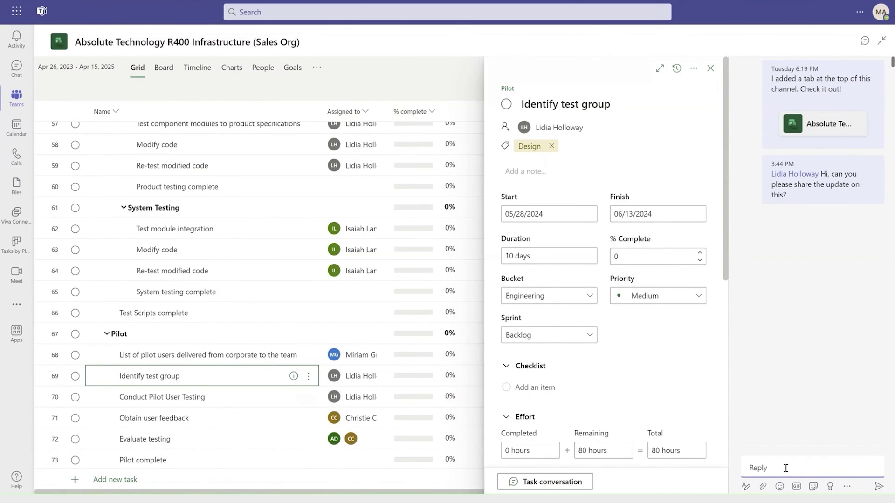